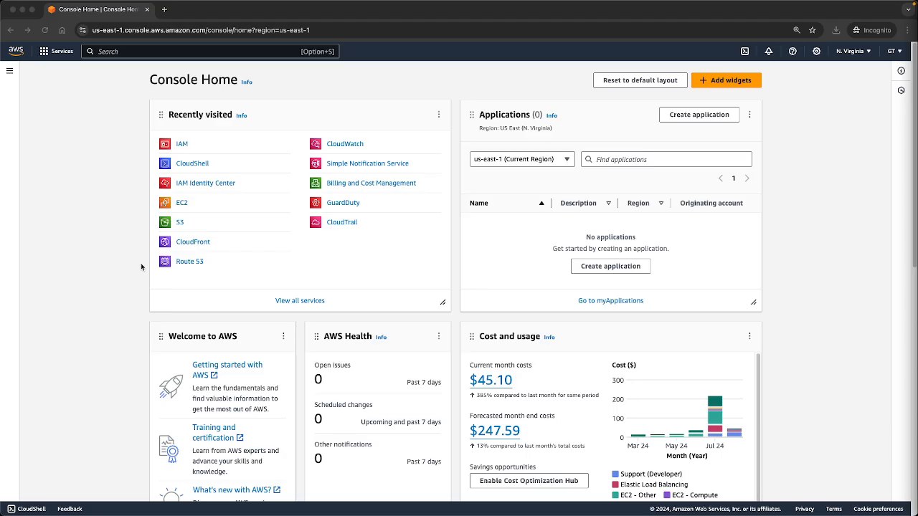
Step: Look through the service categories in the console's services list
left_click(104, 137)
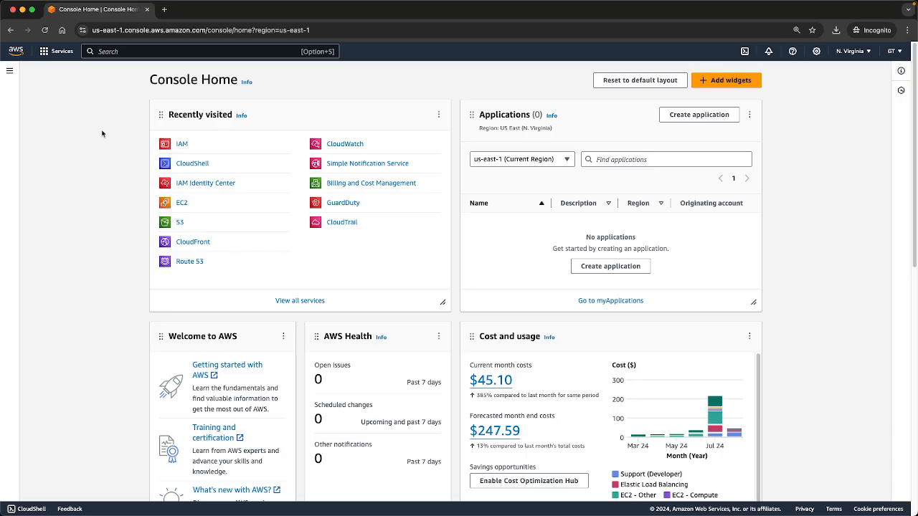
left_click(62, 56)
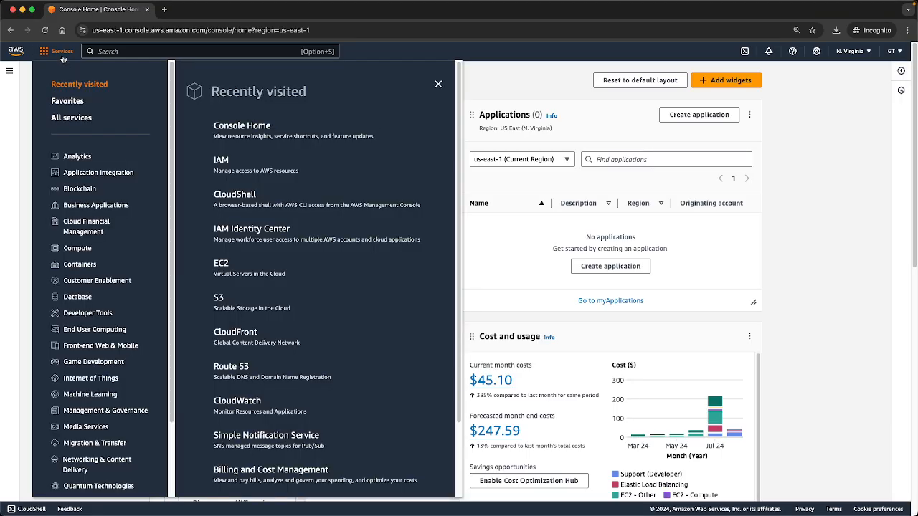
scroll(82, 362, "down", 2)
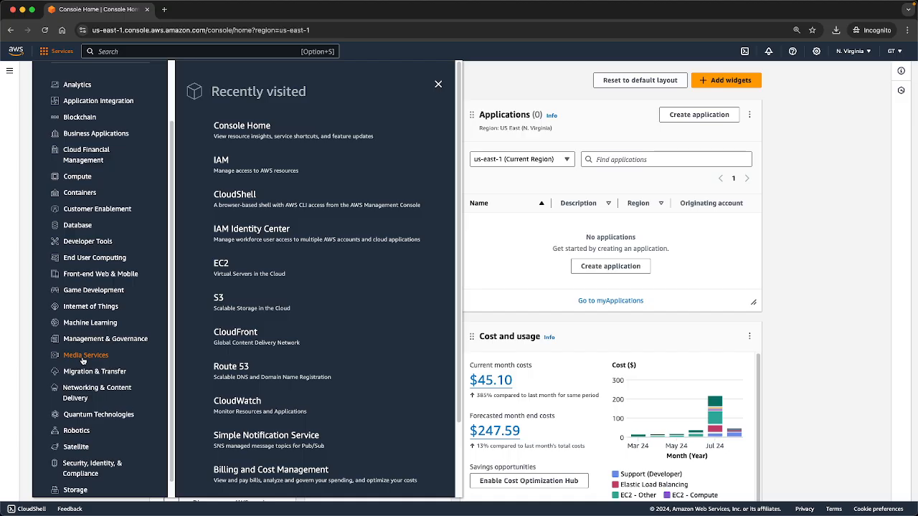
scroll(85, 380, "down", 1)
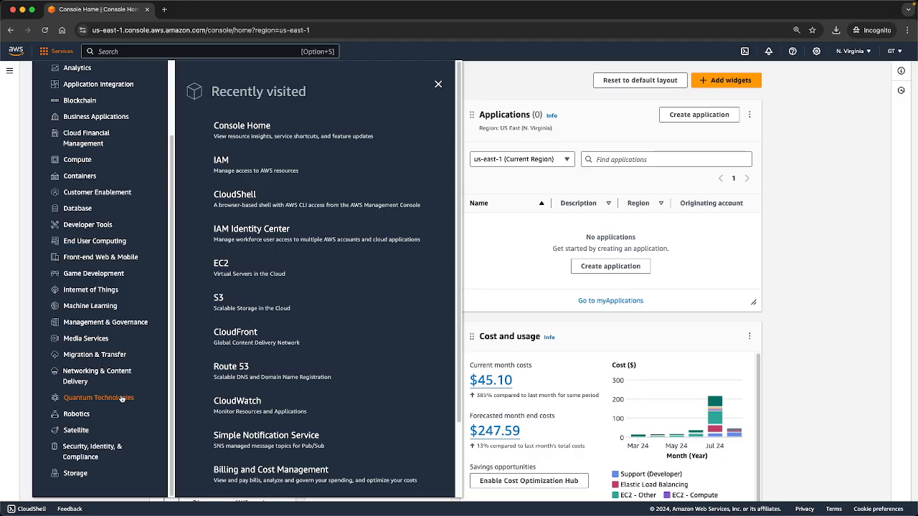
scroll(137, 372, "up", 4)
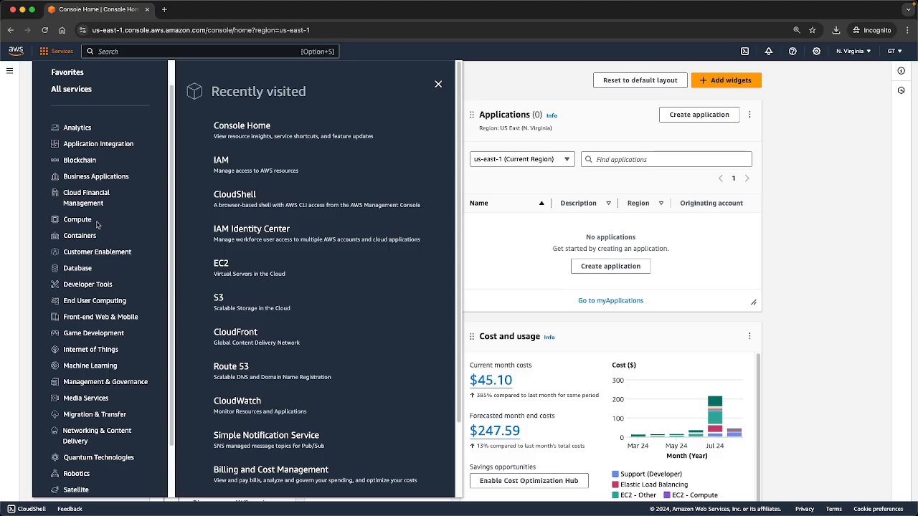
left_click(513, 295)
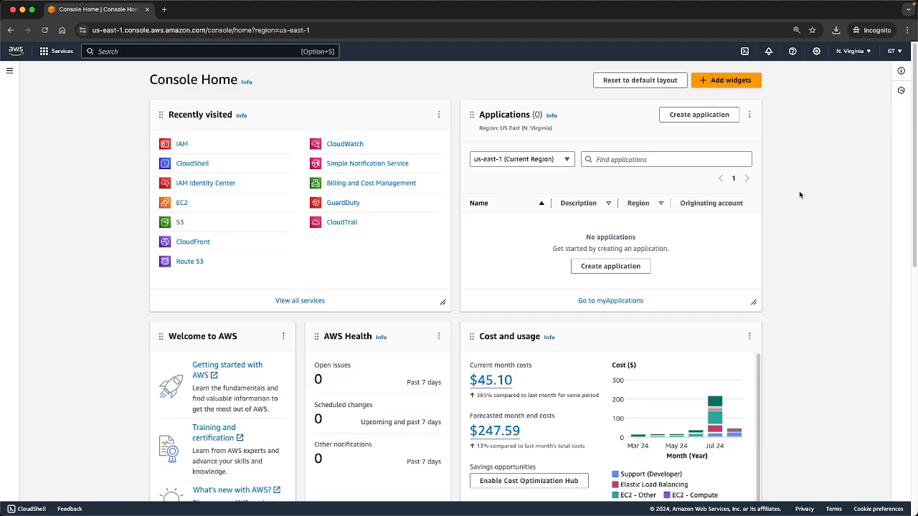
Step: Look over the account options and the list of available regions
left_click(896, 52)
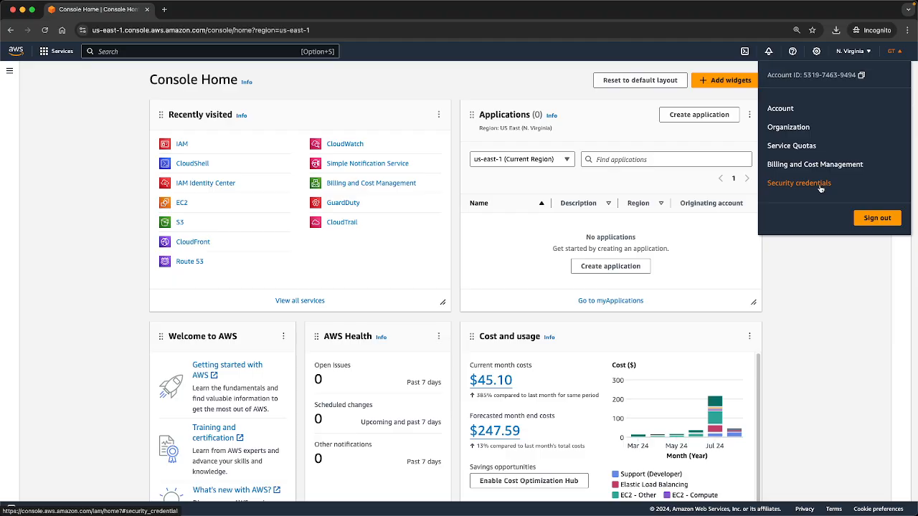
left_click(861, 53)
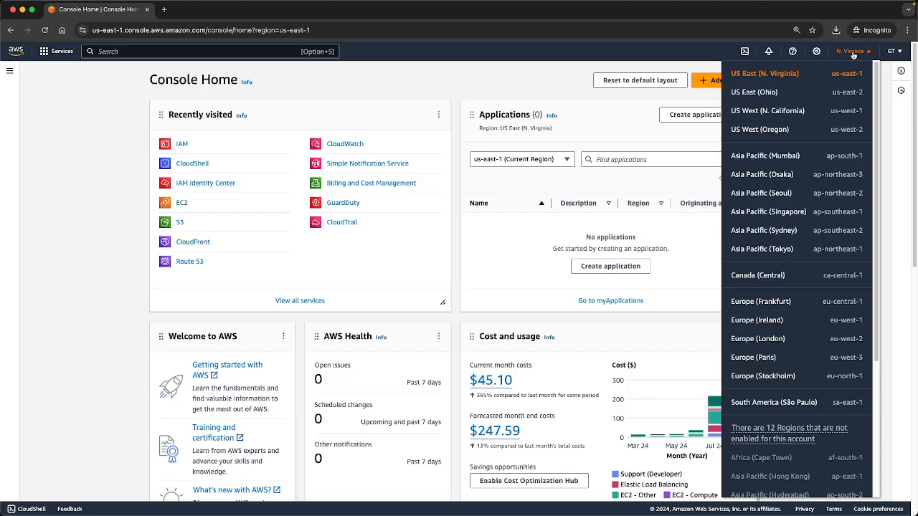
Step: Switch the console's visual mode to Dark and back to Light
left_click(818, 53)
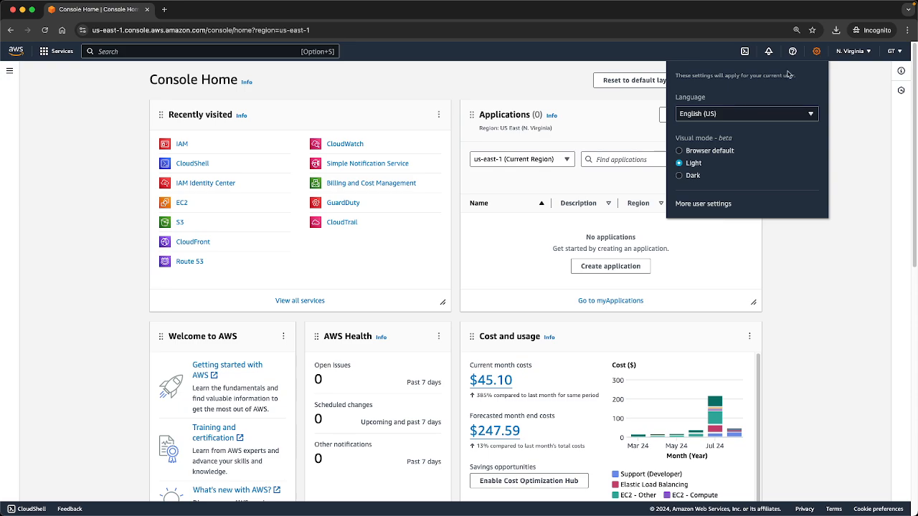
left_click(690, 177)
left_click(693, 166)
left_click(832, 151)
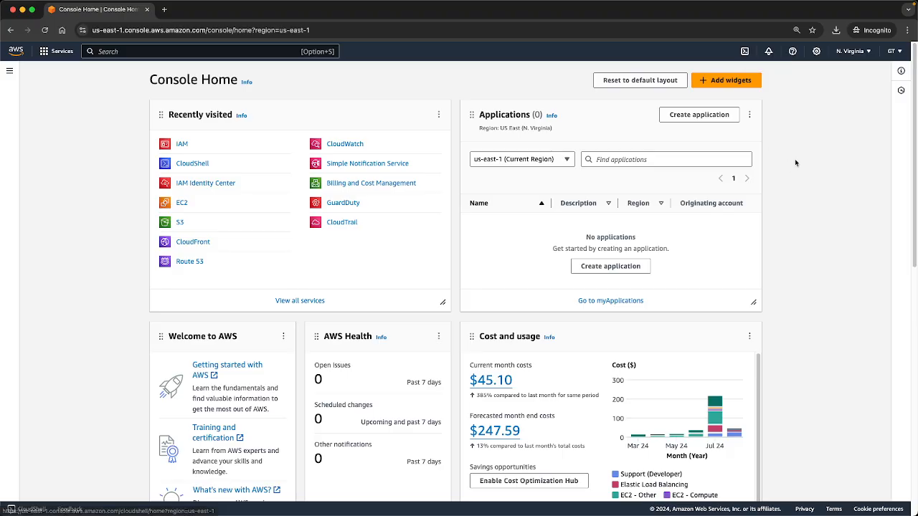
Step: Open the root account's security credentials and look at the multi-factor authentication section
left_click(893, 51)
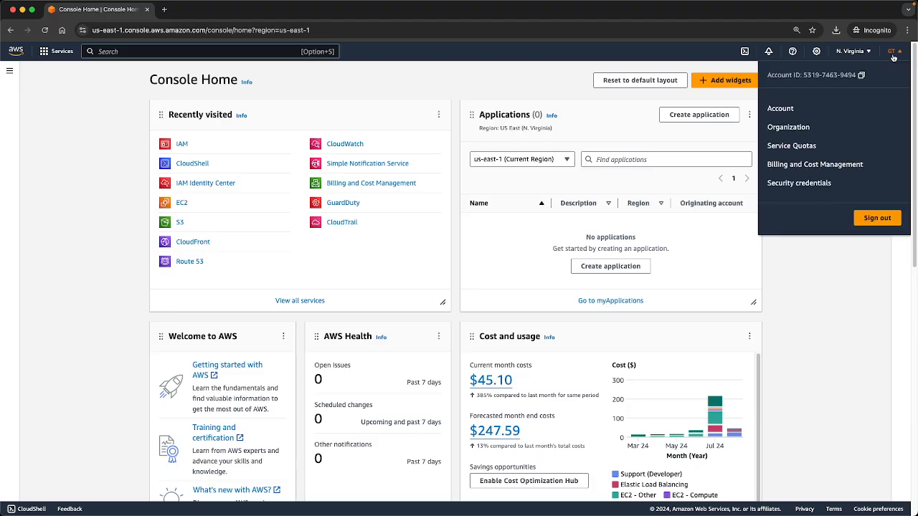
left_click(817, 185)
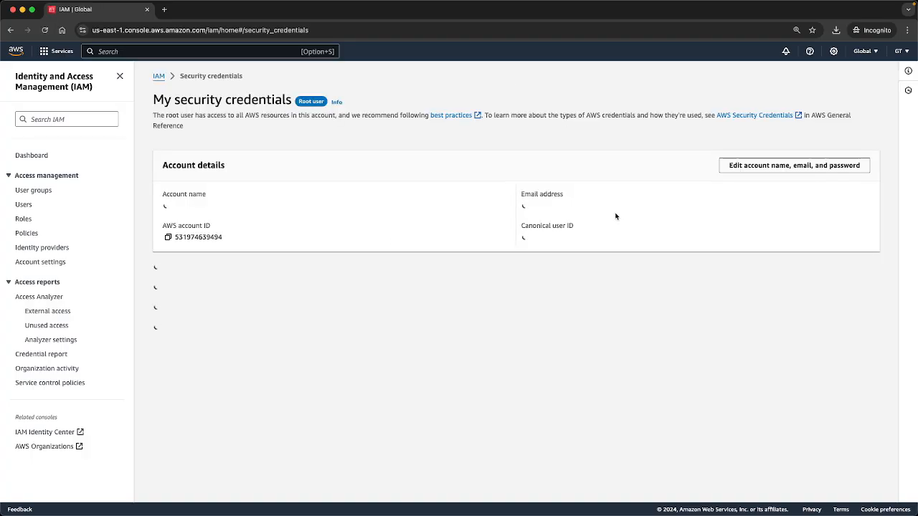
scroll(308, 256, "down", 5)
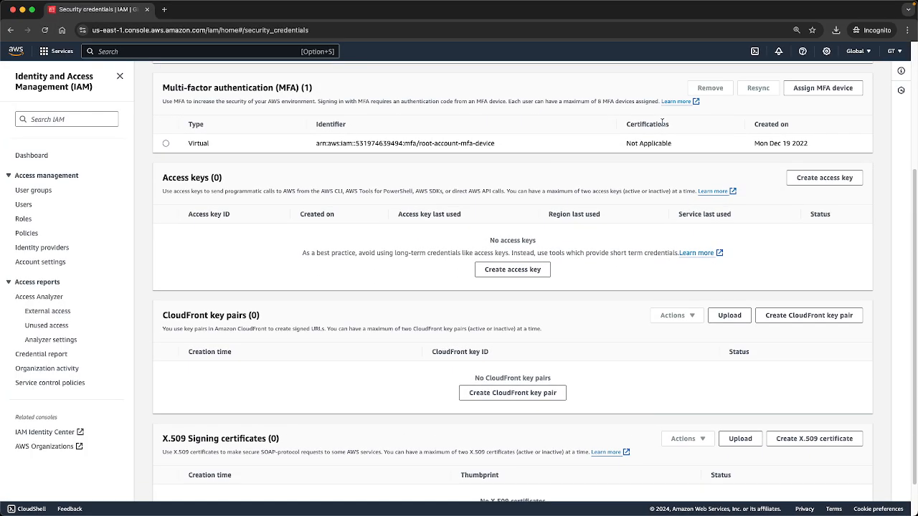
Step: Start assigning an MFA device with the Authenticator app option, and cancel the assignment
left_click(823, 88)
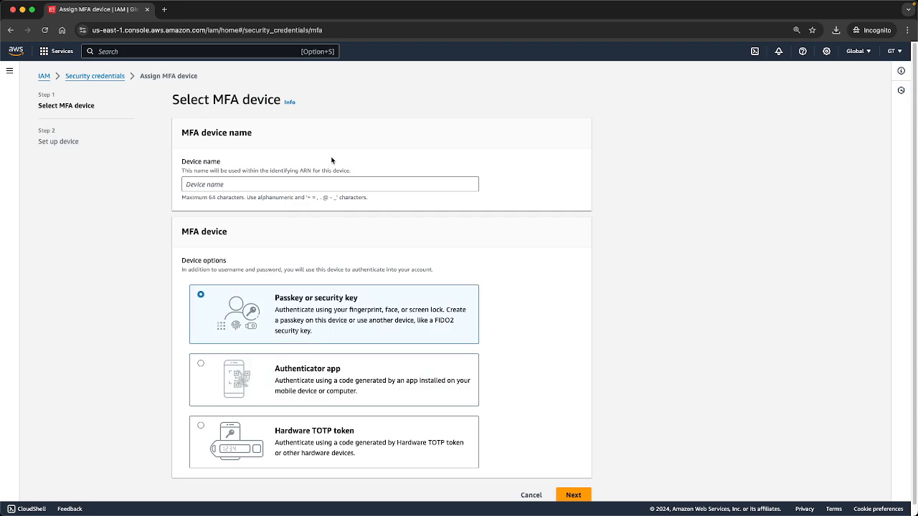
scroll(243, 183, "down", 1)
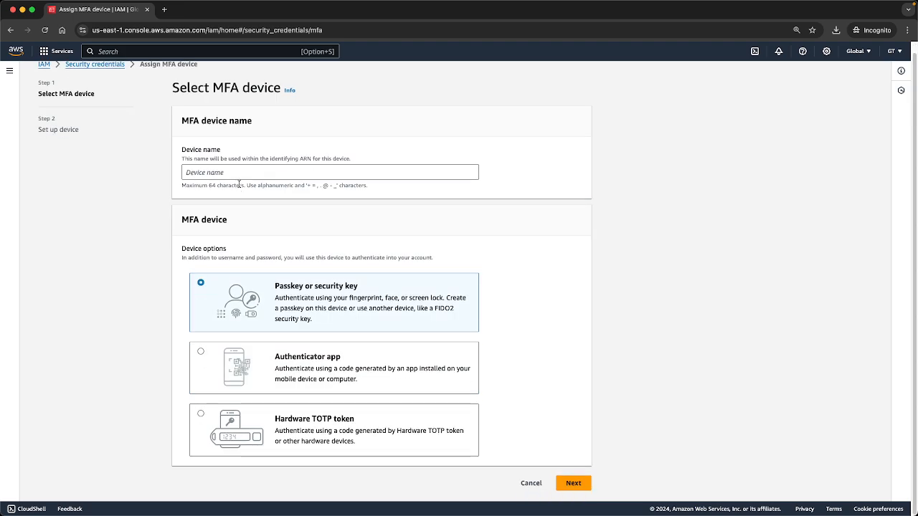
left_click(292, 360)
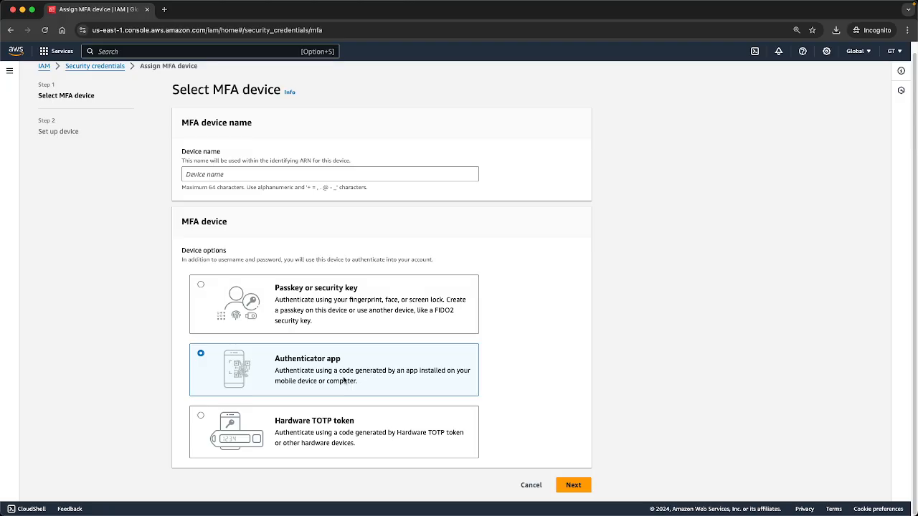
left_click(524, 485)
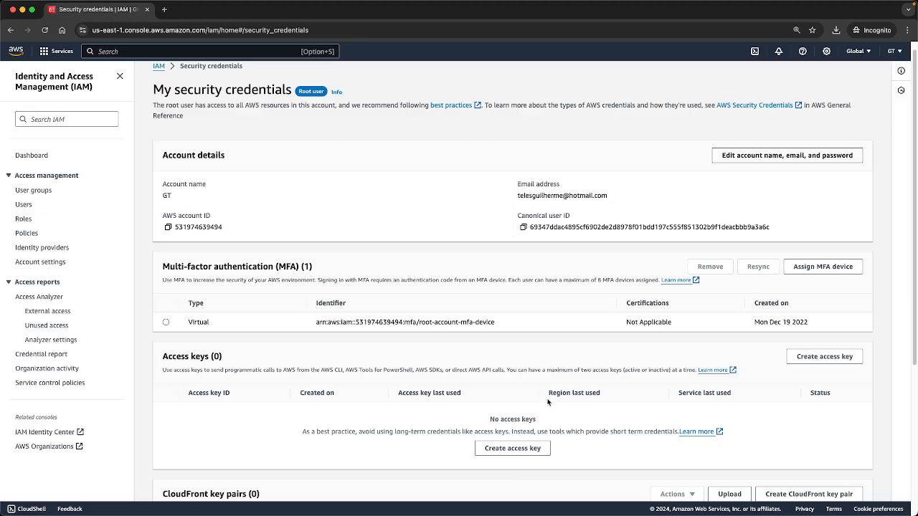
Step: Examine the root account's Access keys section on the security credentials page
scroll(548, 402, "down", 5)
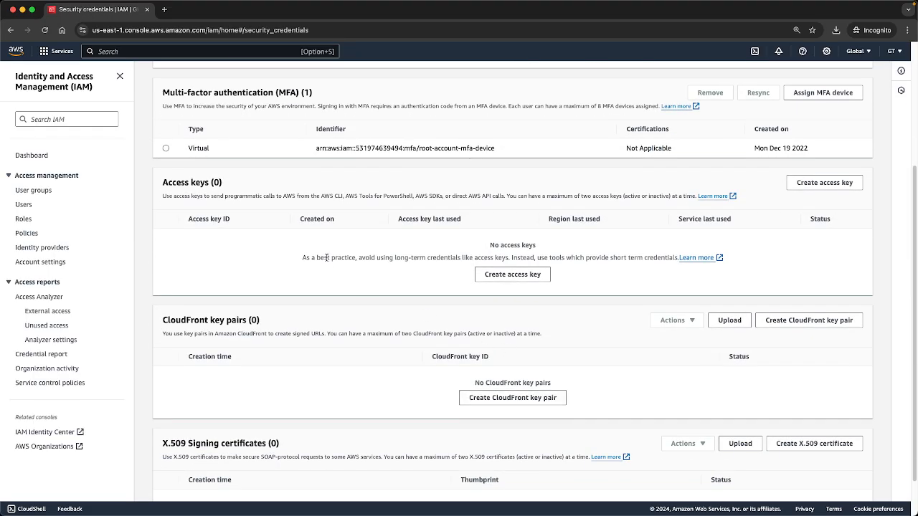
left_click_drag(224, 185, 162, 186)
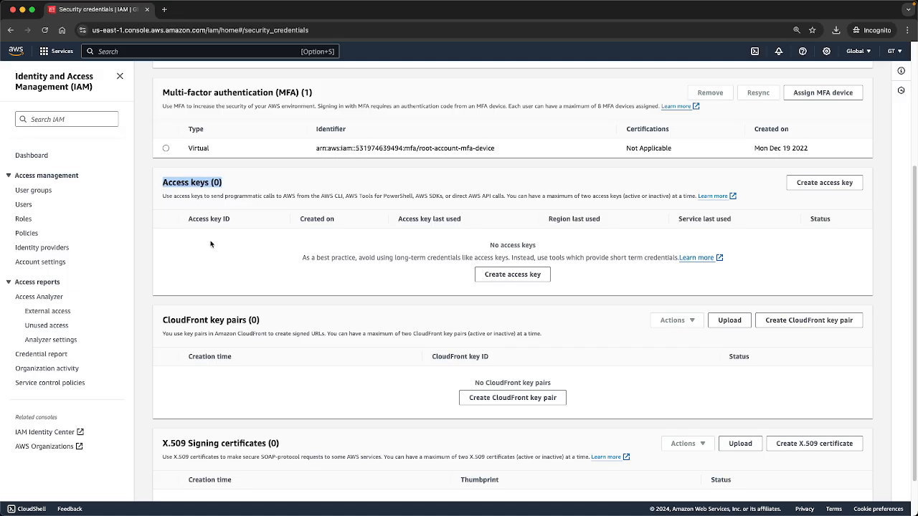
Step: Start creating a new IAM user with the user name testuser01
left_click(30, 208)
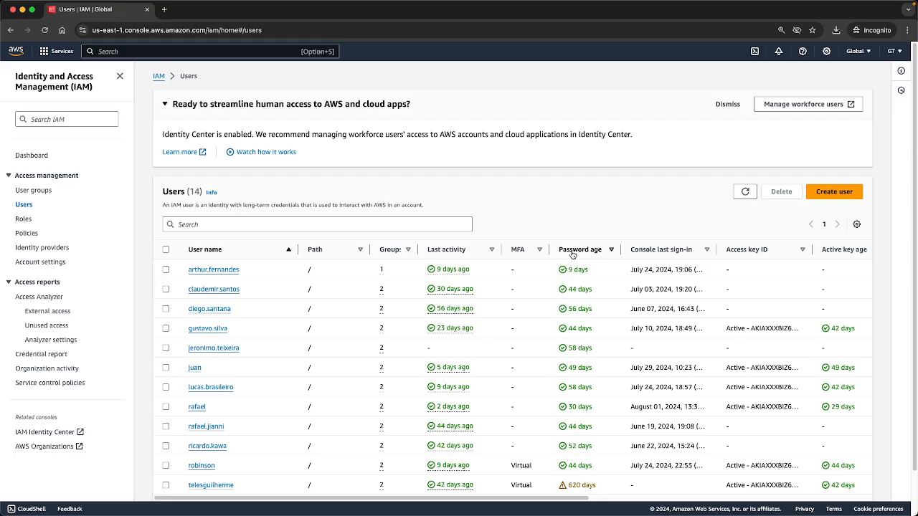
left_click(840, 194)
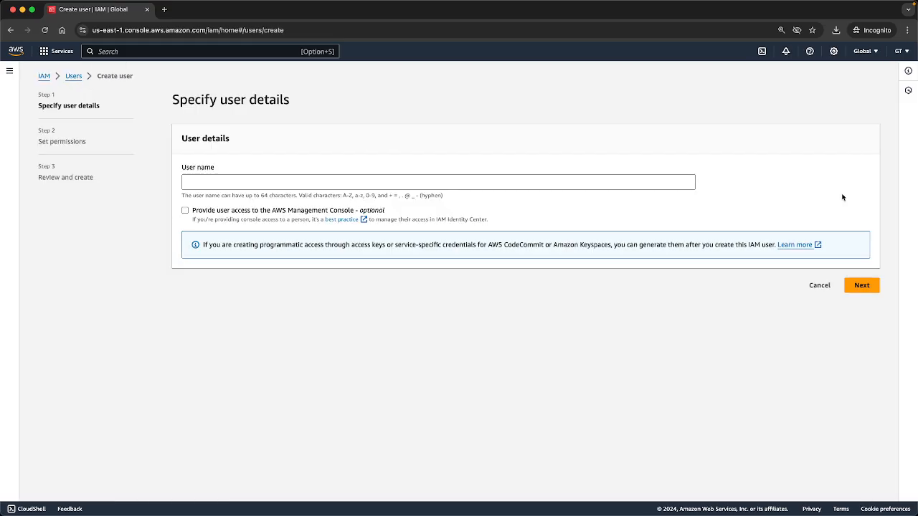
left_click(324, 182)
type("testuser01")
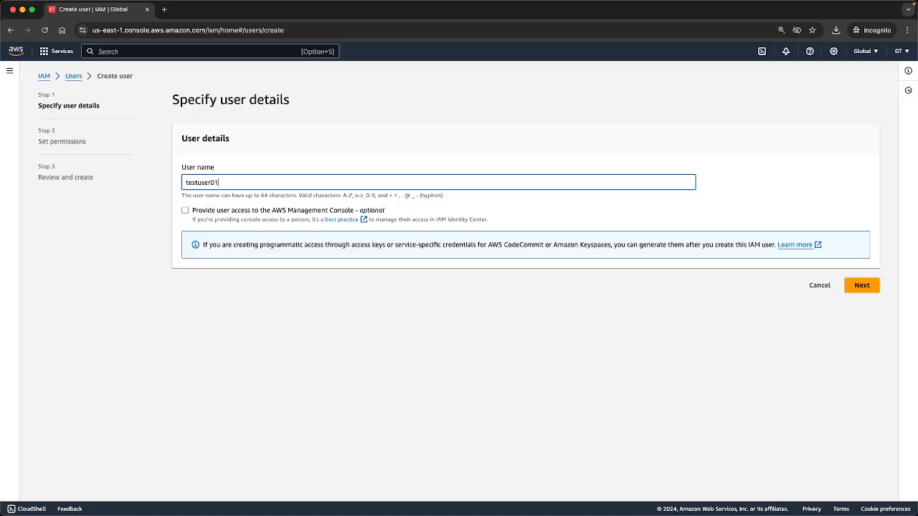
key("super+a")
Step: Give testuser01 Management Console access as an IAM user, without requiring a new password at next sign-in
left_click(185, 210)
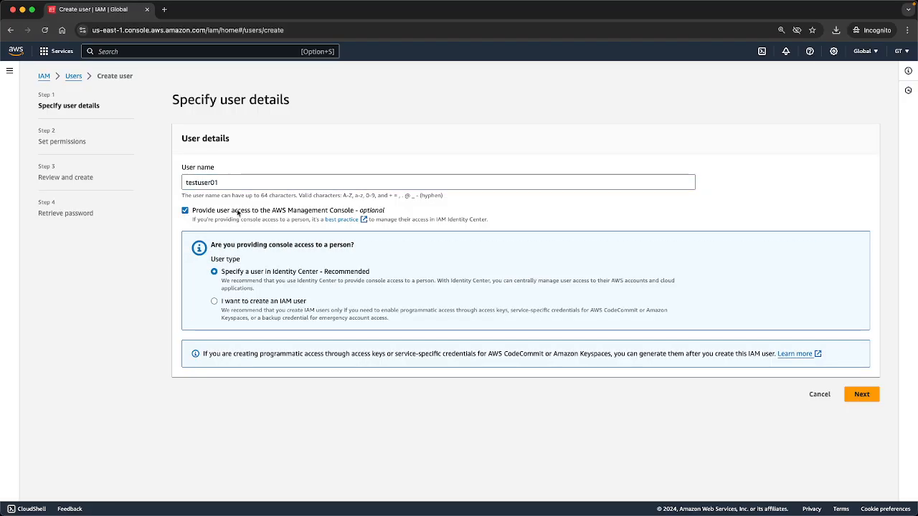
left_click(213, 302)
scroll(301, 312, "down", 2)
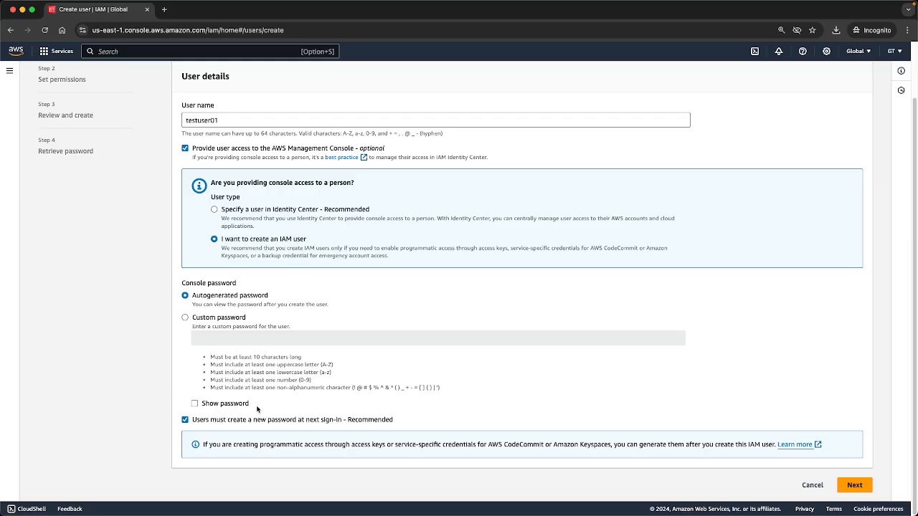
left_click_drag(200, 422, 338, 421)
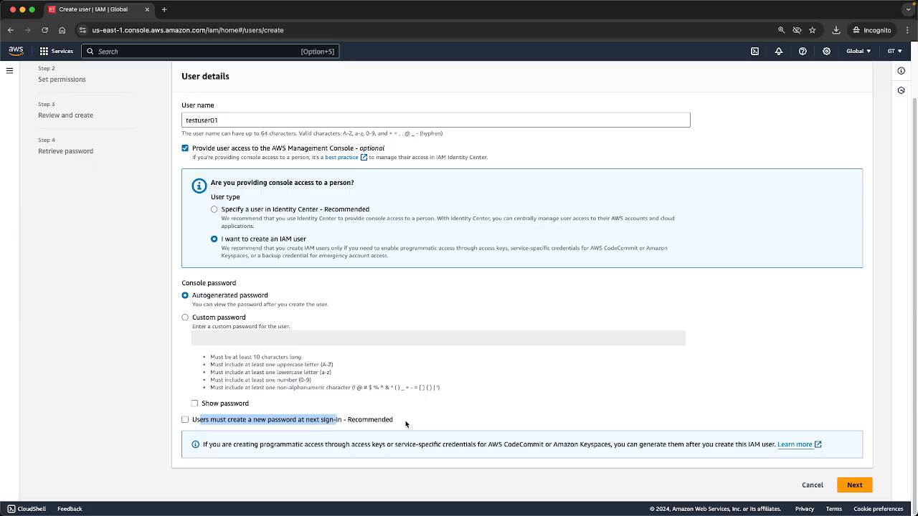
left_click(848, 488)
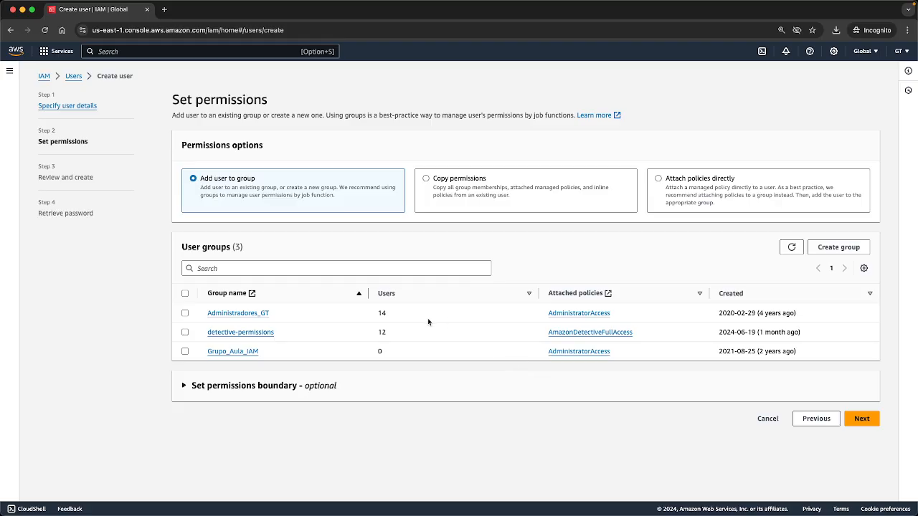
Step: Add testuser01 to the Administradores_GT group and create the user
left_click(185, 314)
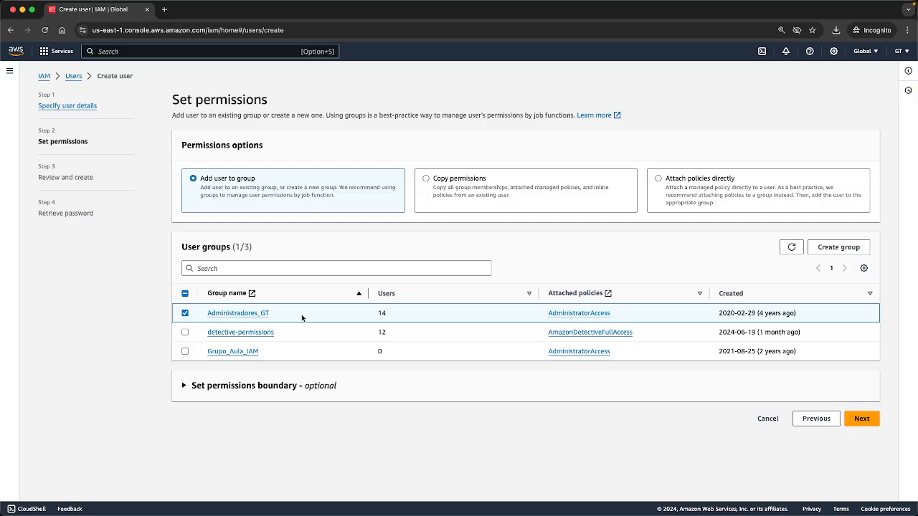
left_click(861, 419)
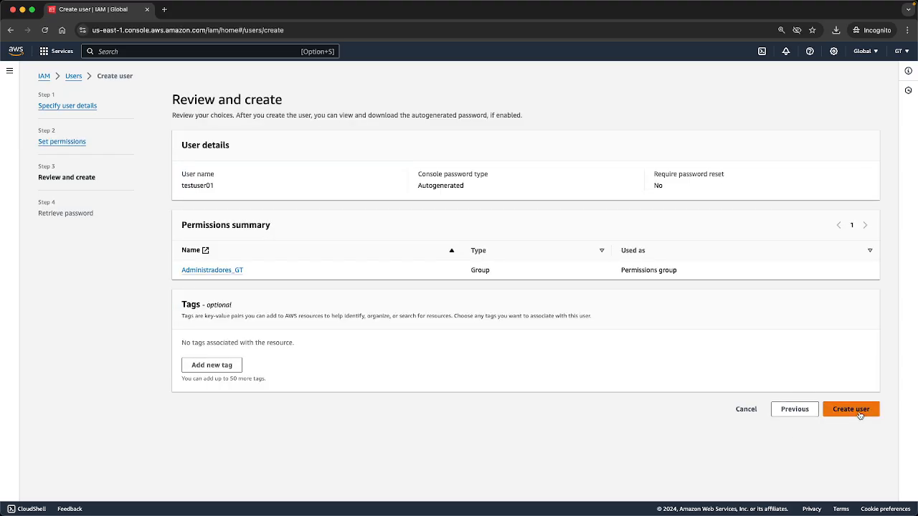
left_click(850, 409)
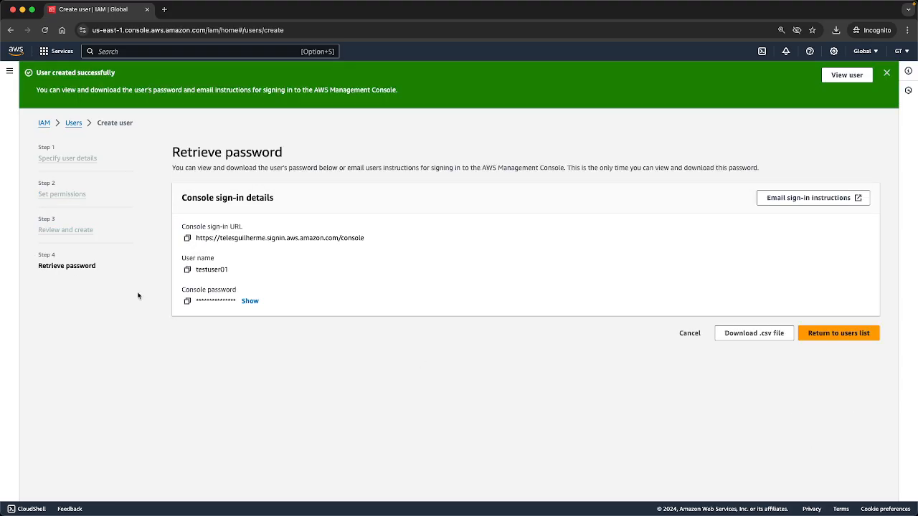
Step: Reveal the new user's console password and download the sign-in credentials as a .csv file
left_click(249, 300)
left_click(764, 335)
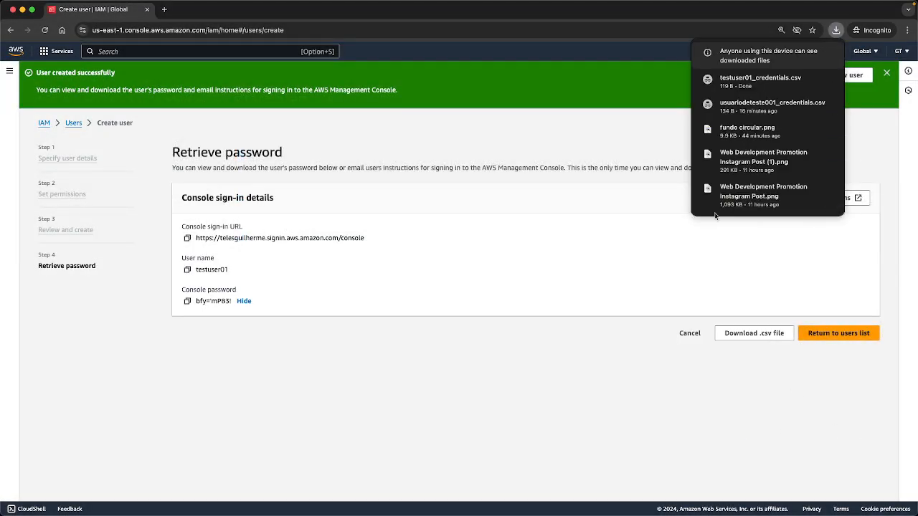
Step: Open the downloaded testuser01_credentials.csv in the spreadsheet app and examine its sign-in details
left_click(752, 78)
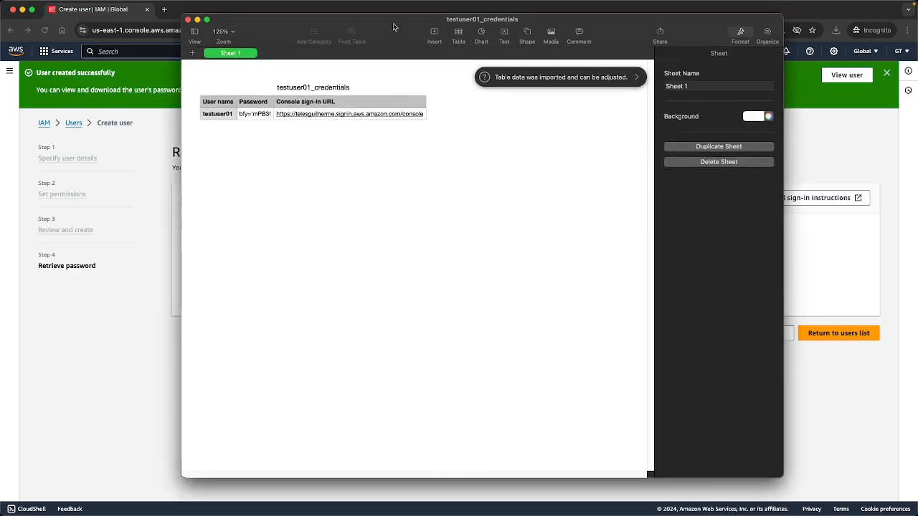
left_click(269, 107)
left_click(304, 135)
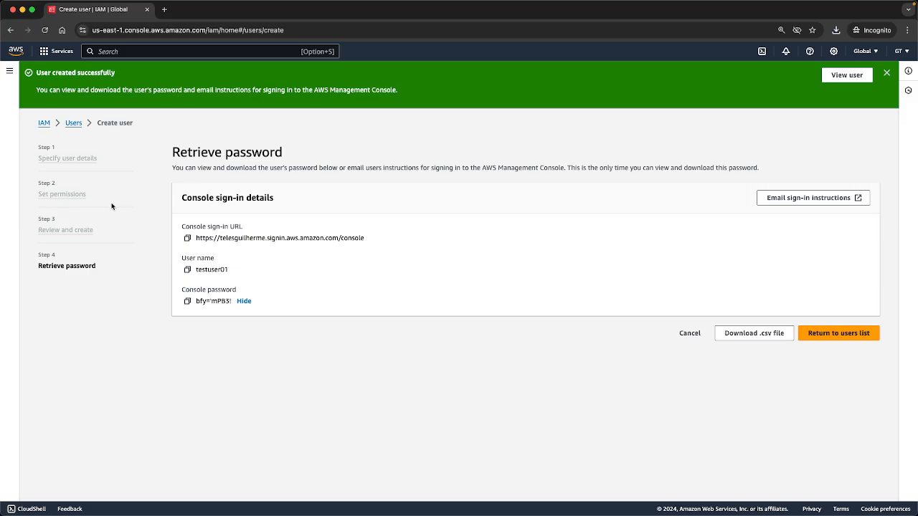
Step: Open the IAM Dashboard and examine its security recommendations
left_click(44, 123)
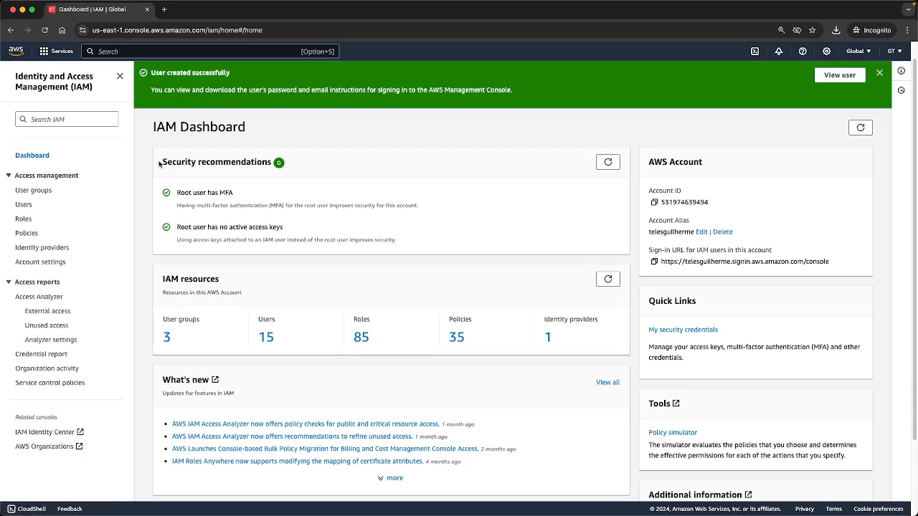
left_click_drag(160, 163, 272, 163)
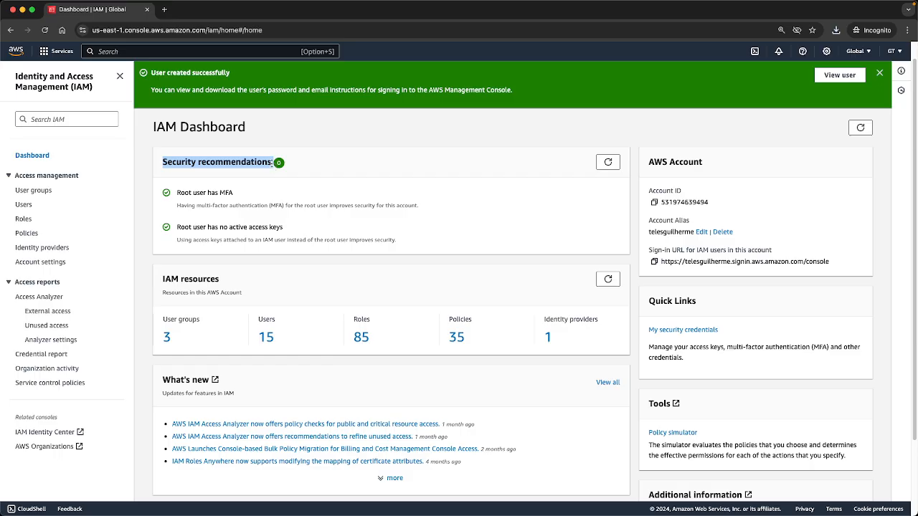